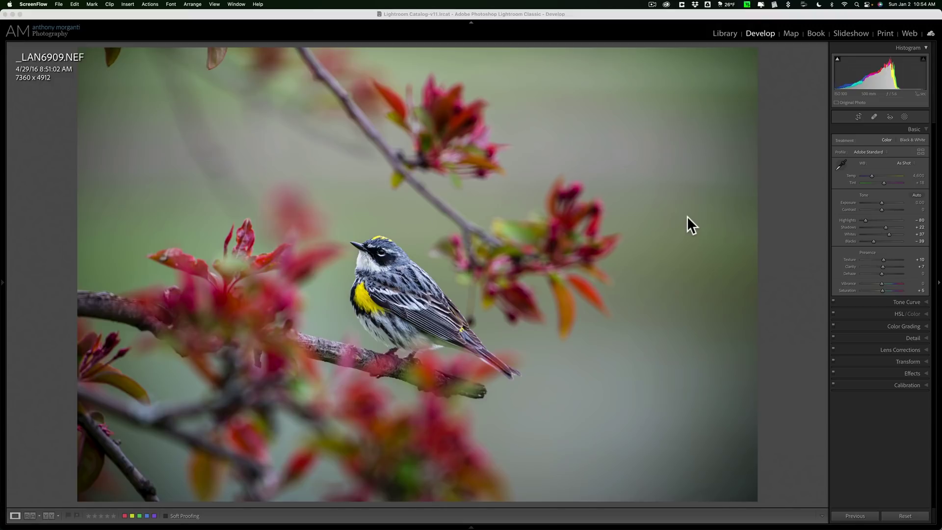
# Pull the crop's top edge down and centre the bird, cropping the warbler to 2924 × 1952
pyautogui.click(857, 116)
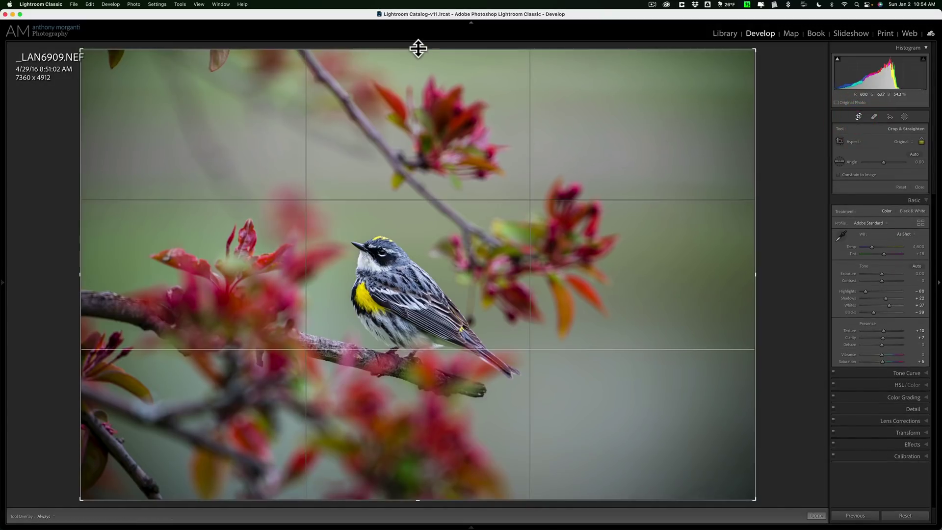
pyautogui.moveTo(418, 48); pyautogui.dragTo(401, 175)
pyautogui.moveTo(409, 223); pyautogui.dragTo(408, 322)
pyautogui.moveTo(414, 175); pyautogui.dragTo(417, 185)
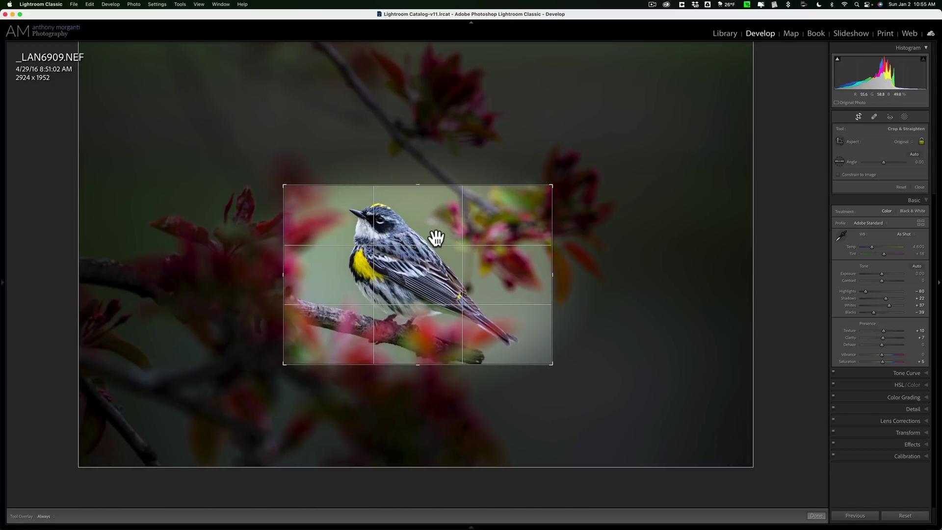
pyautogui.click(857, 116)
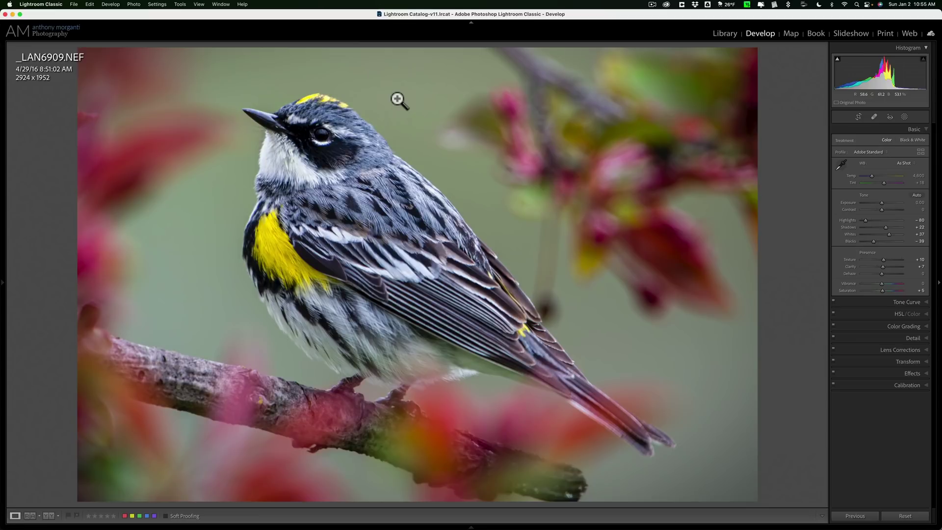
# Send the cropped photo to Topaz Gigapixel AI as a 16-bit ProPhoto RGB TIFF copy
pyautogui.rightClick(398, 100)
pyautogui.moveTo(424, 120)
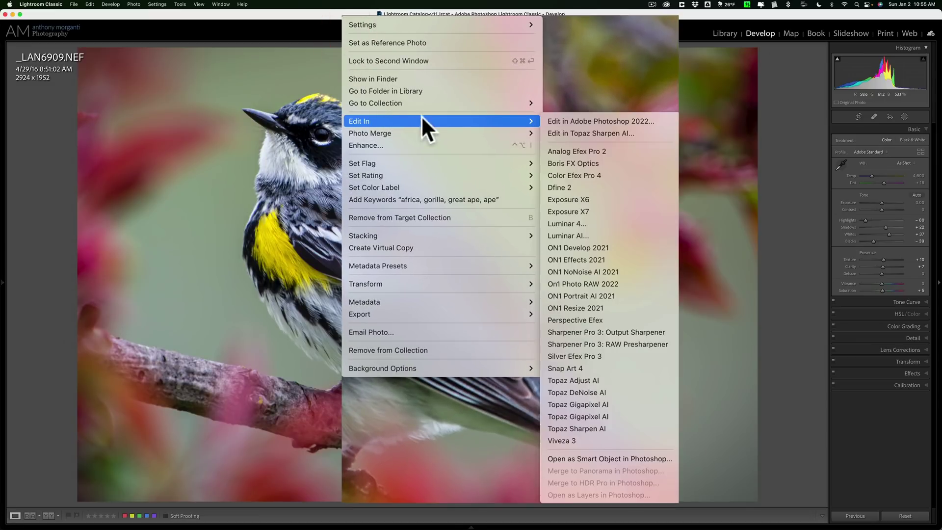
pyautogui.moveTo(520, 232)
pyautogui.moveTo(507, 121)
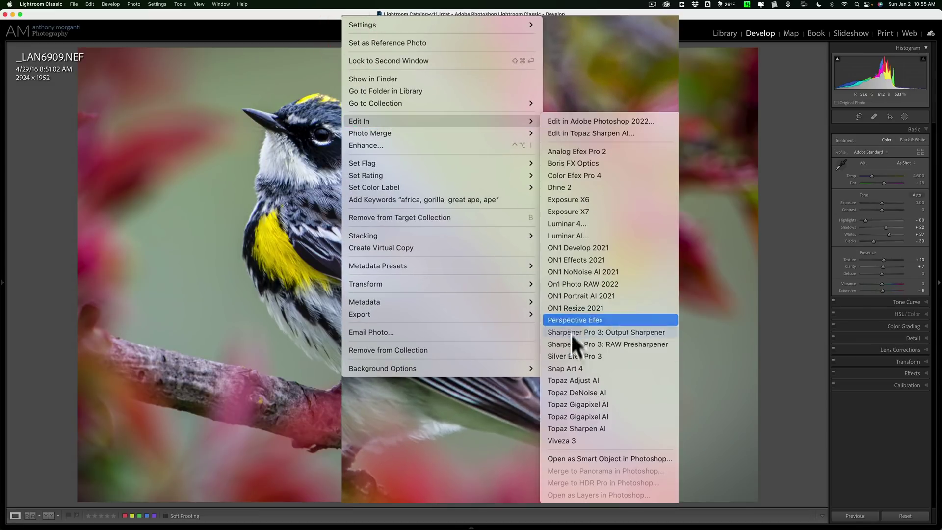
pyautogui.click(574, 411)
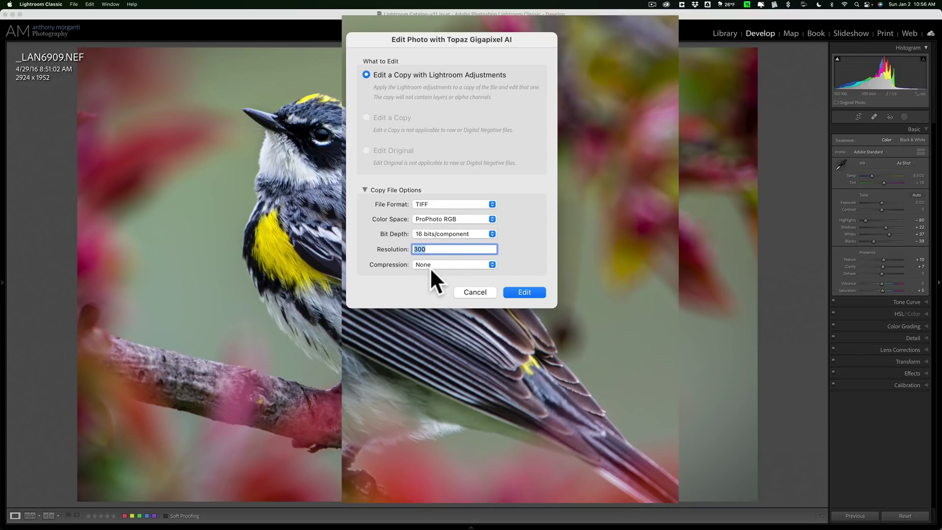
pyautogui.click(521, 292)
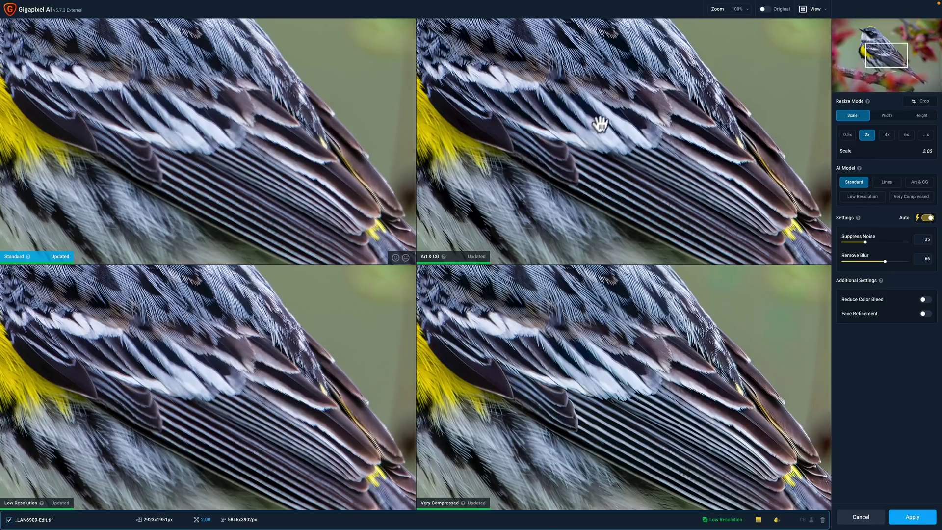
# Move the navigator box up-left so all four model previews show the warbler's head
pyautogui.moveTo(599, 123); pyautogui.dragTo(763, 52)
pyautogui.moveTo(871, 37); pyautogui.dragTo(869, 36)
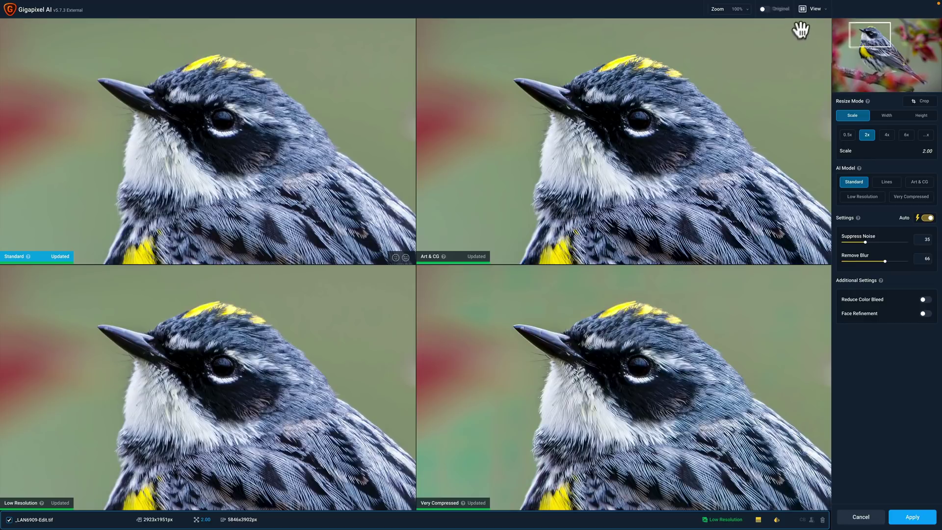
# Try Single View, then switch the preview layout to Split View
pyautogui.click(843, 25)
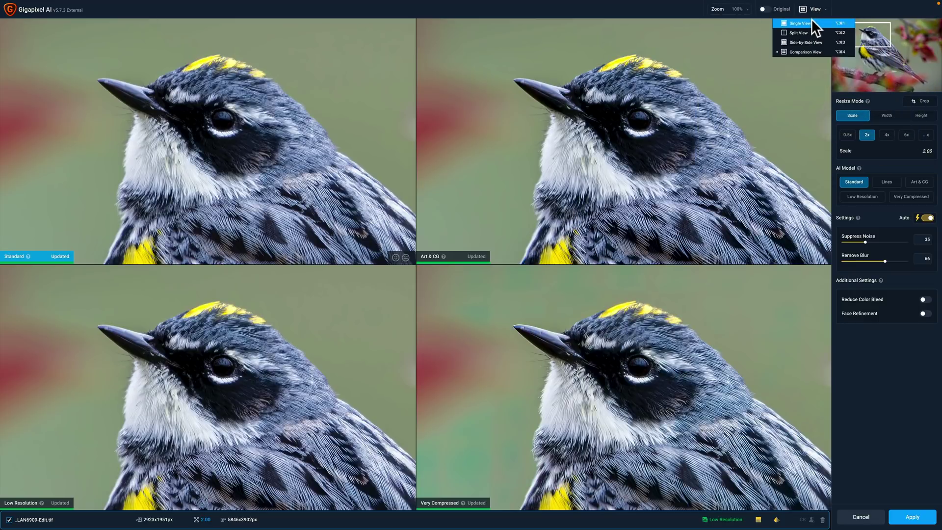
pyautogui.click(811, 20)
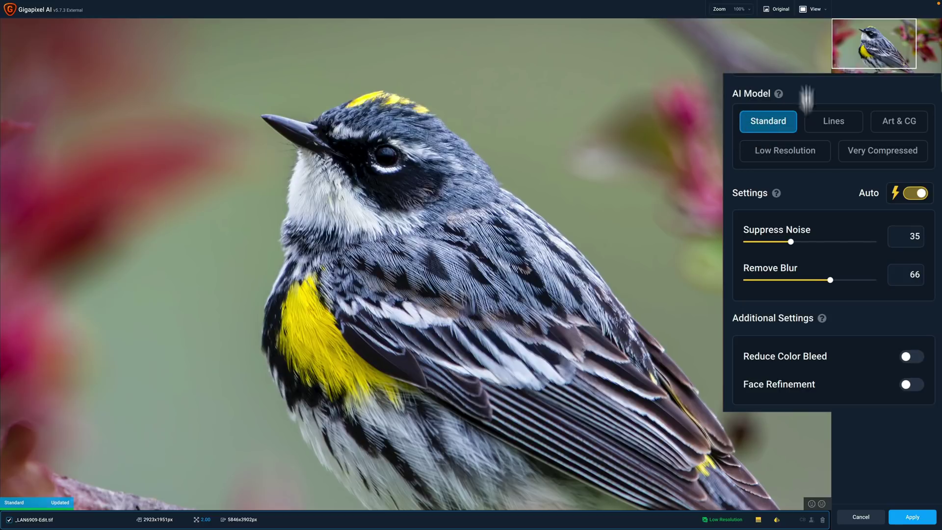
pyautogui.click(814, 11)
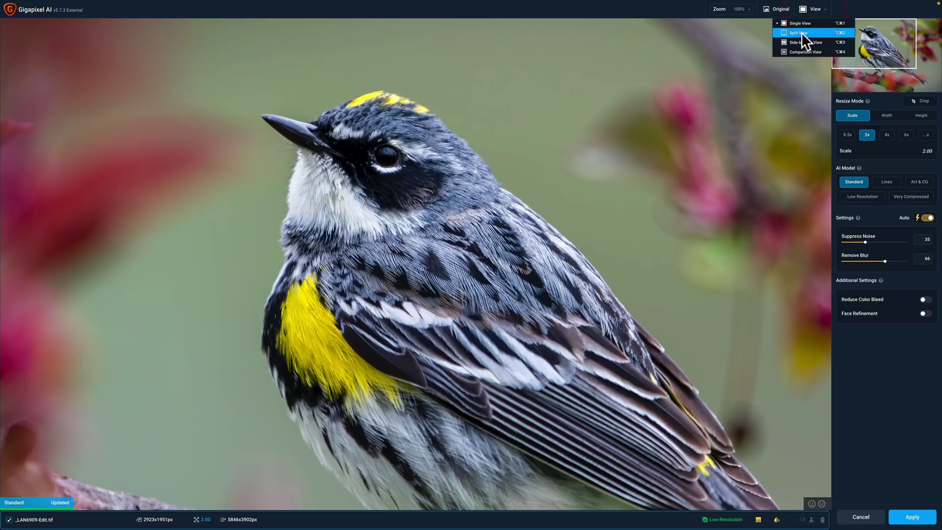
pyautogui.click(802, 33)
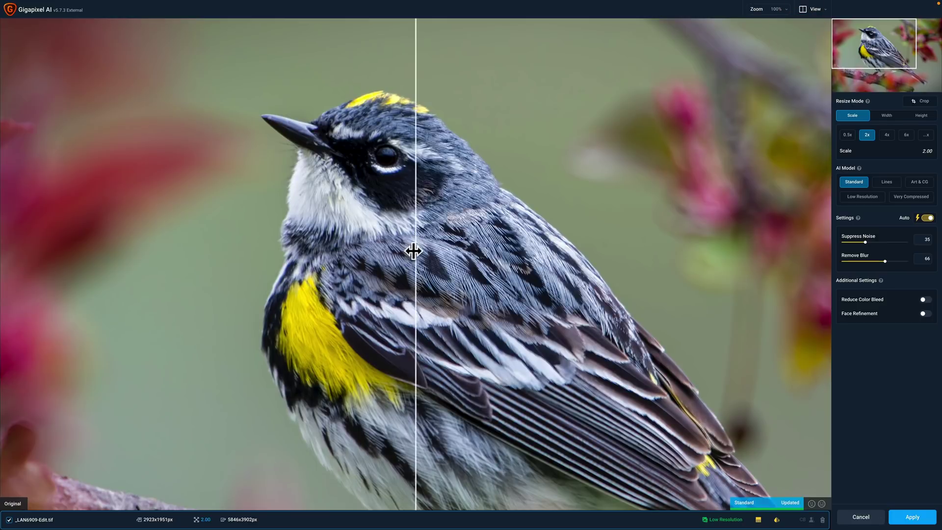
# Sweep the before/after divider across the bird, then switch to Side-by-Side View
pyautogui.moveTo(414, 251); pyautogui.dragTo(137, 214)
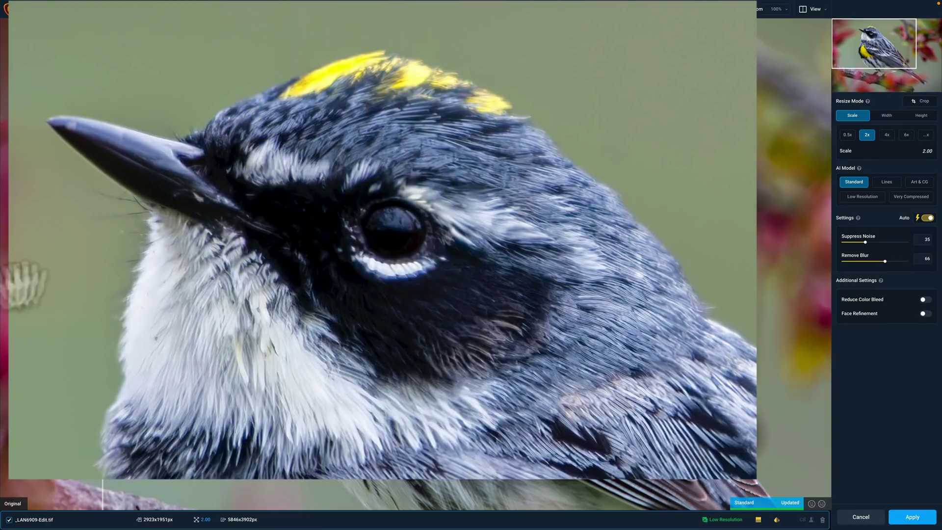
pyautogui.moveTo(102, 245); pyautogui.dragTo(692, 245)
pyautogui.moveTo(637, 229); pyautogui.dragTo(421, 229)
pyautogui.click(808, 13)
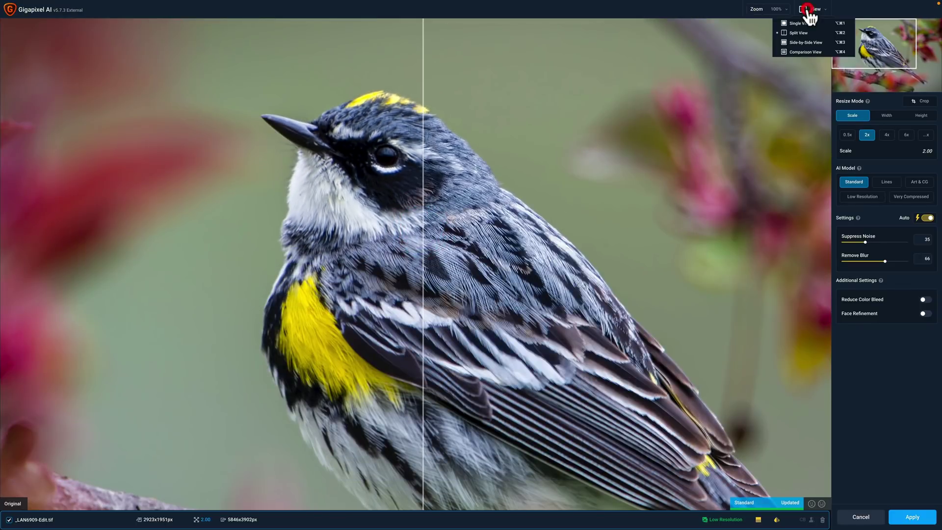
pyautogui.click(802, 38)
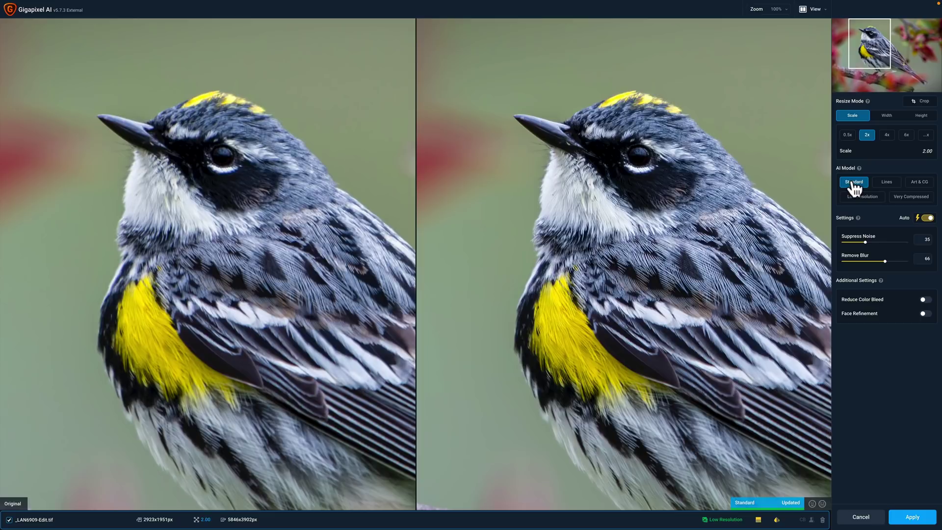
# Return to Comparison View and pick Art & CG, auto-set to Suppress Noise 20, Remove Blur 68
pyautogui.click(820, 10)
pyautogui.click(802, 50)
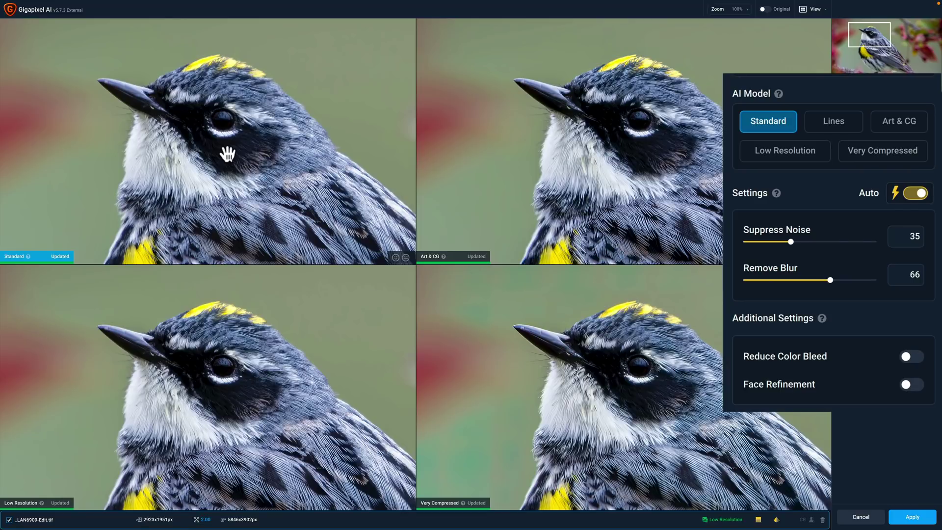
pyautogui.click(630, 148)
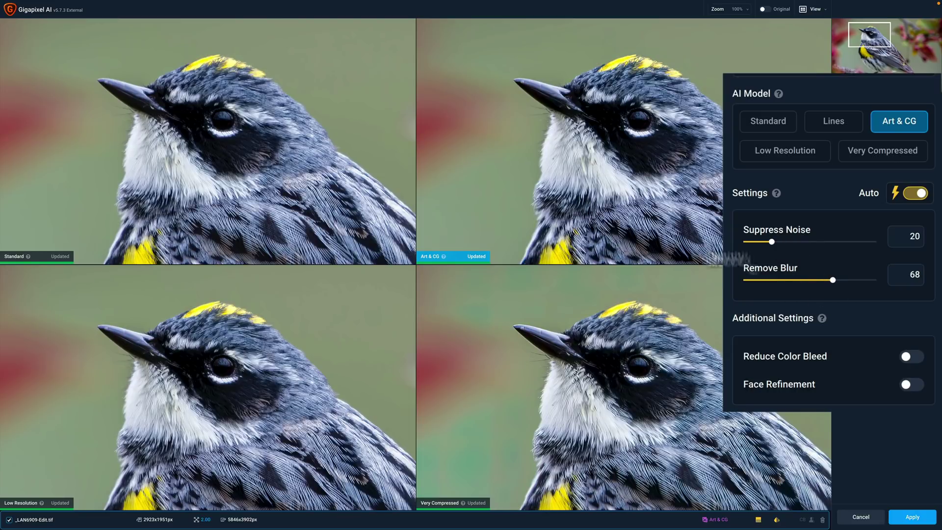
# Try Low Resolution, Very Compressed and Lines, then settle on Standard at auto 32/79
pyautogui.click(235, 336)
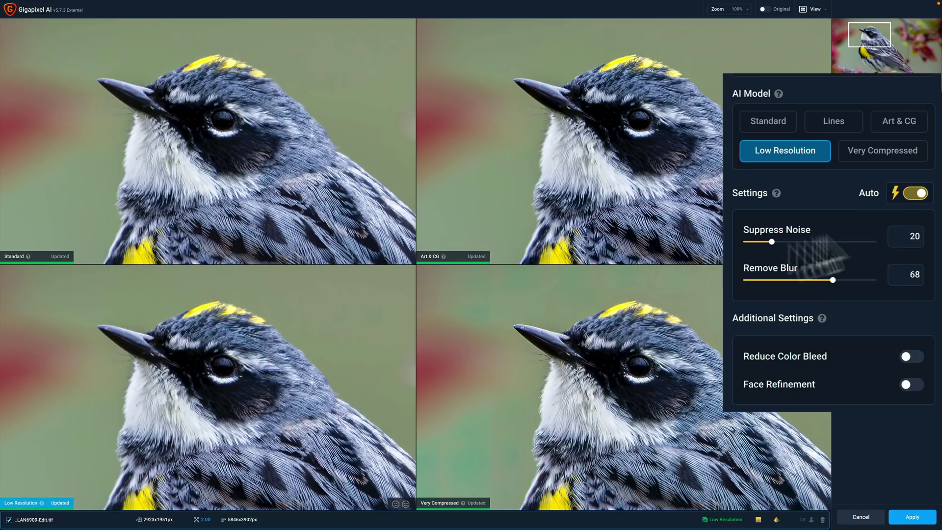
pyautogui.click(623, 348)
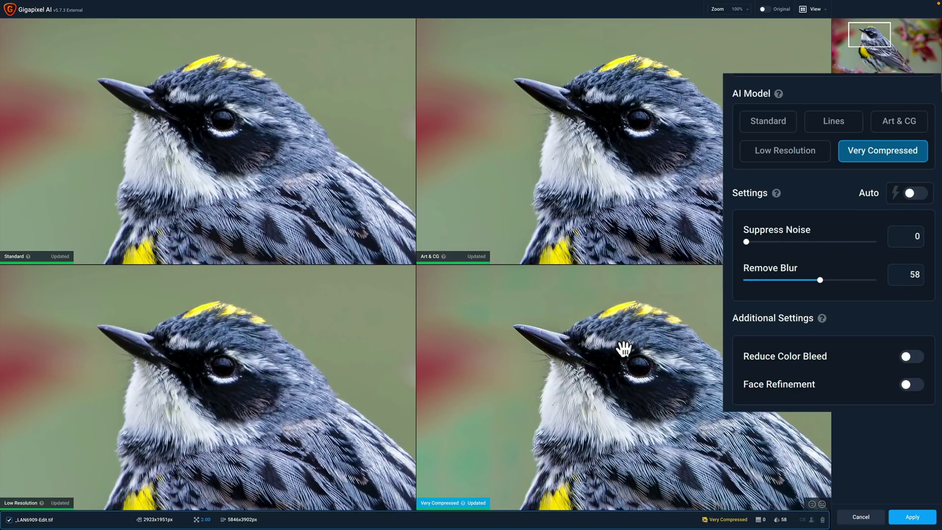
pyautogui.click(915, 194)
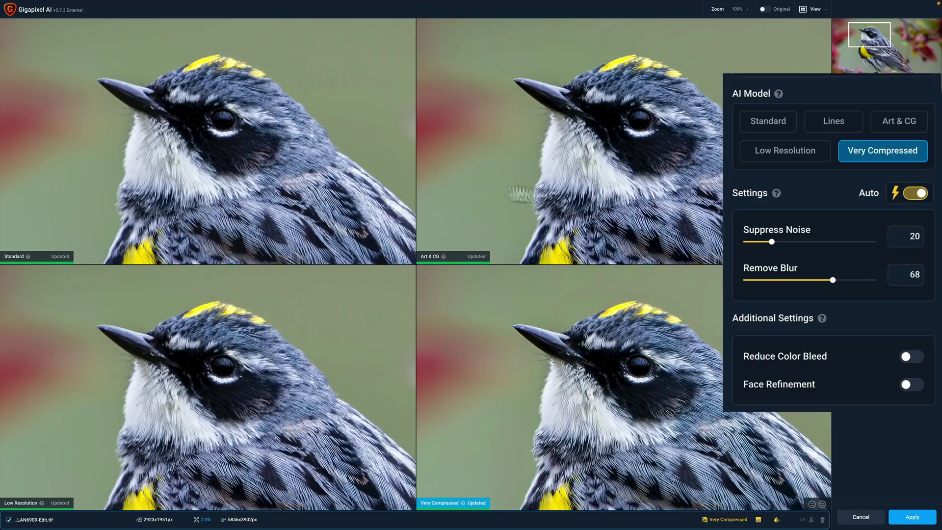
pyautogui.click(335, 161)
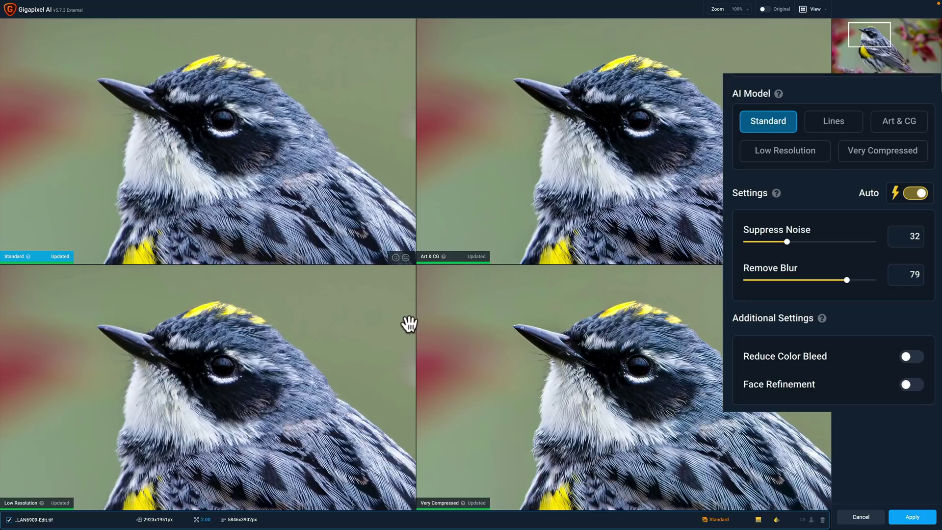
pyautogui.click(491, 327)
pyautogui.click(490, 328)
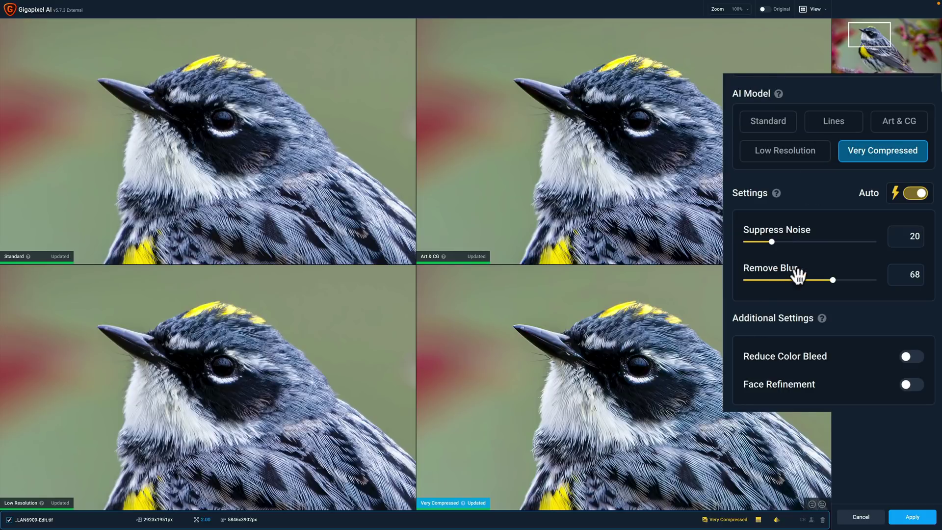
pyautogui.click(831, 126)
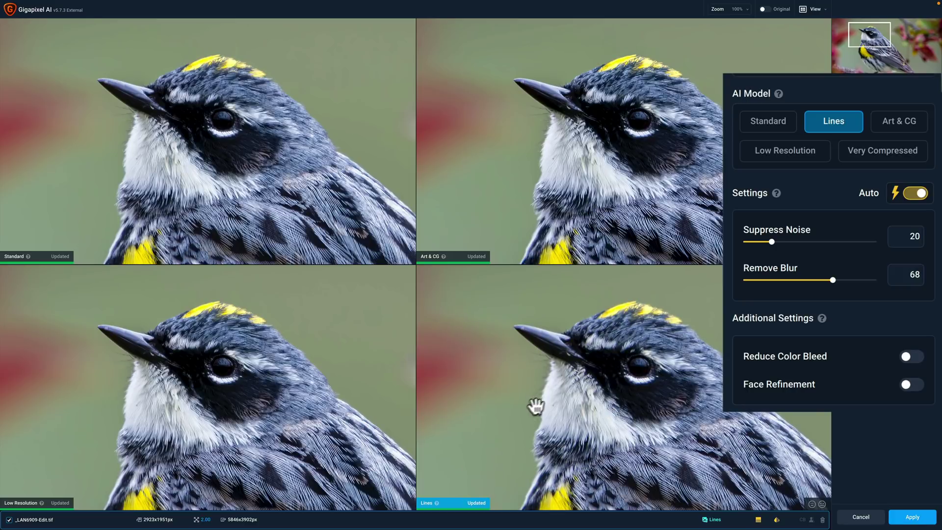
pyautogui.click(290, 163)
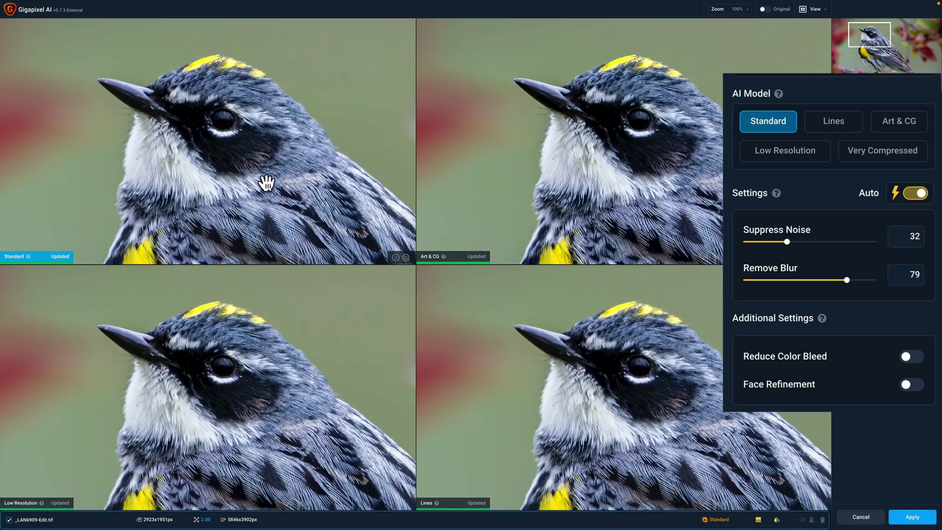
# Compare Art & CG with Standard, test Suppress Noise 64, then restore Standard's auto 32/79
pyautogui.click(562, 198)
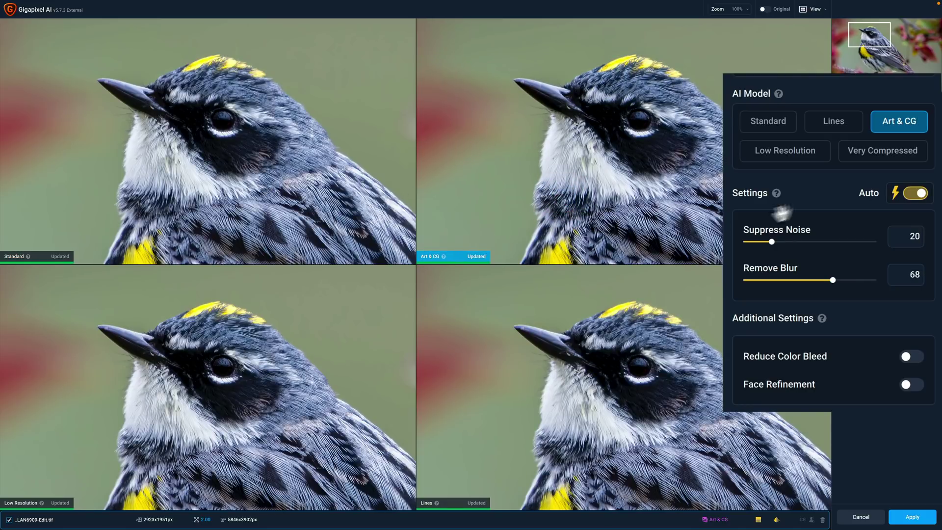
pyautogui.click(768, 126)
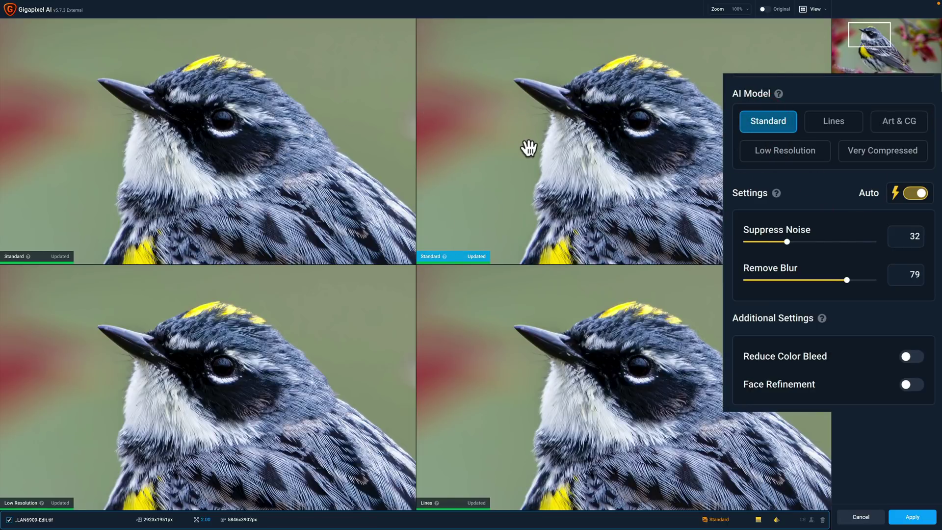
pyautogui.moveTo(787, 242); pyautogui.dragTo(852, 278)
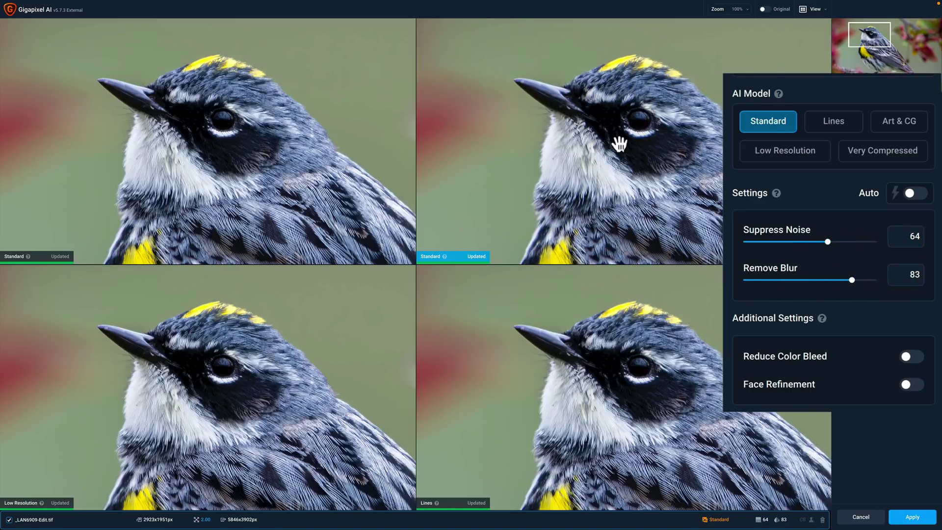
pyautogui.click(266, 131)
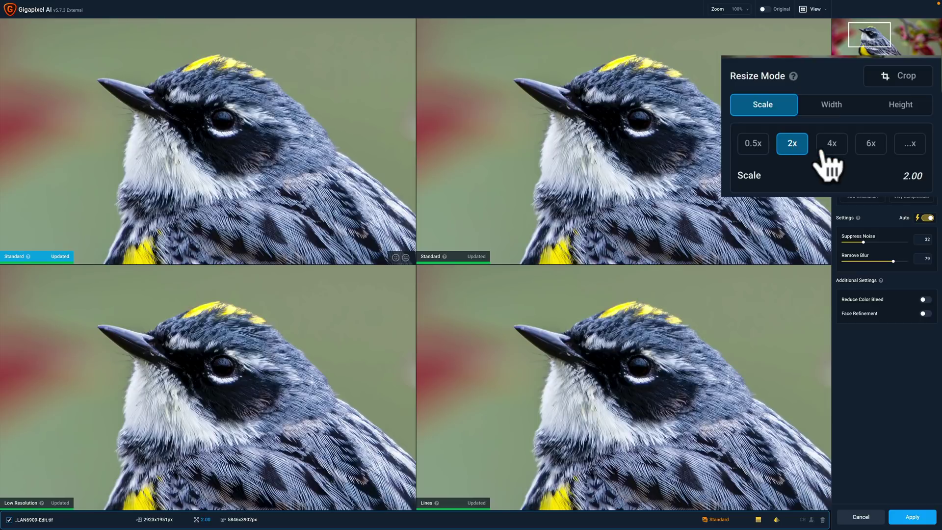
# Try custom and 4x scales, return to 2x, and confirm the 5846 × 3902 px output
pyautogui.click(905, 150)
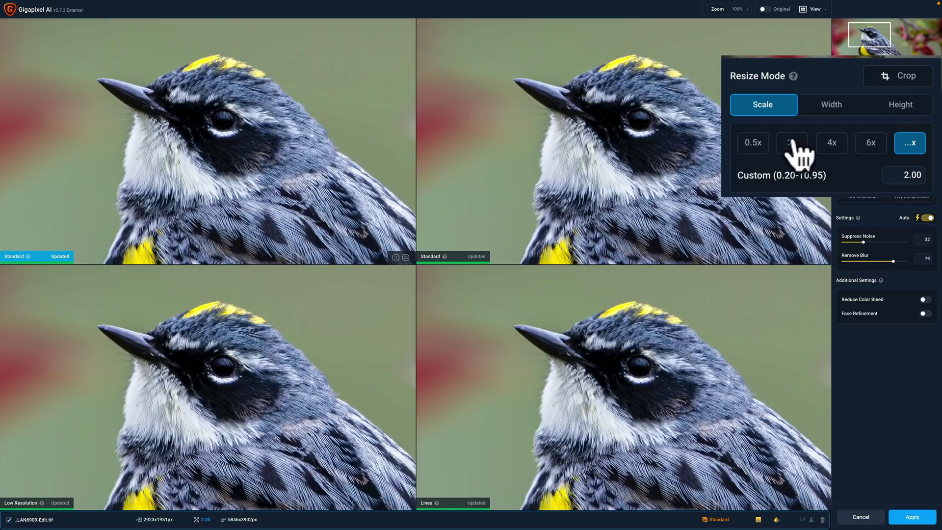
pyautogui.click(826, 147)
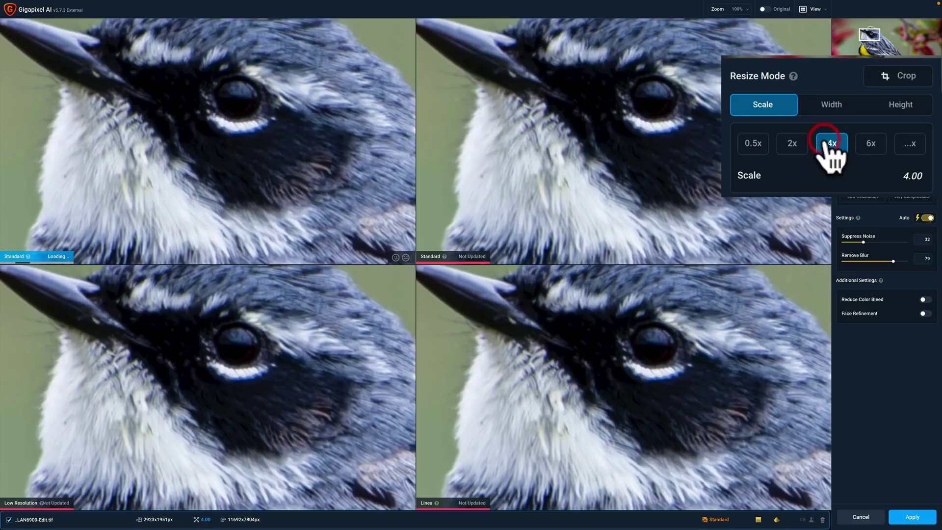
pyautogui.click(792, 147)
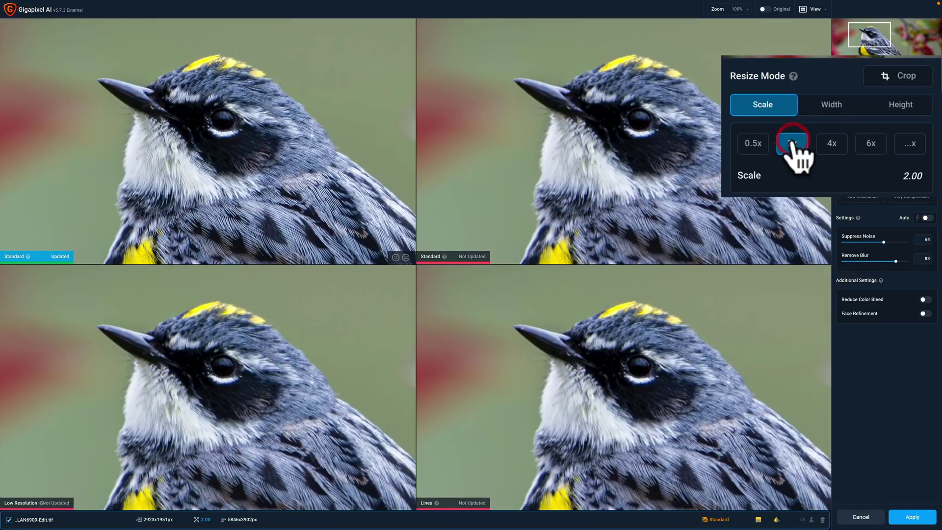
pyautogui.click(830, 104)
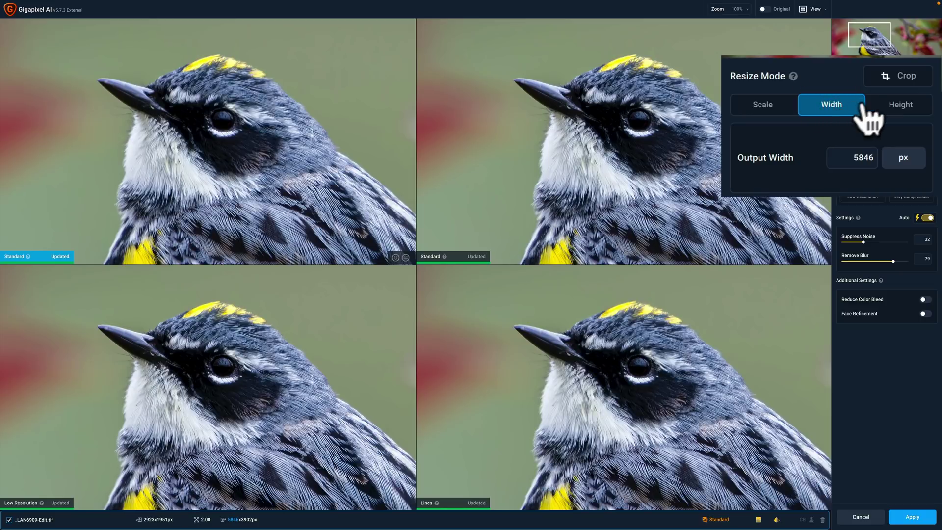
pyautogui.click(900, 104)
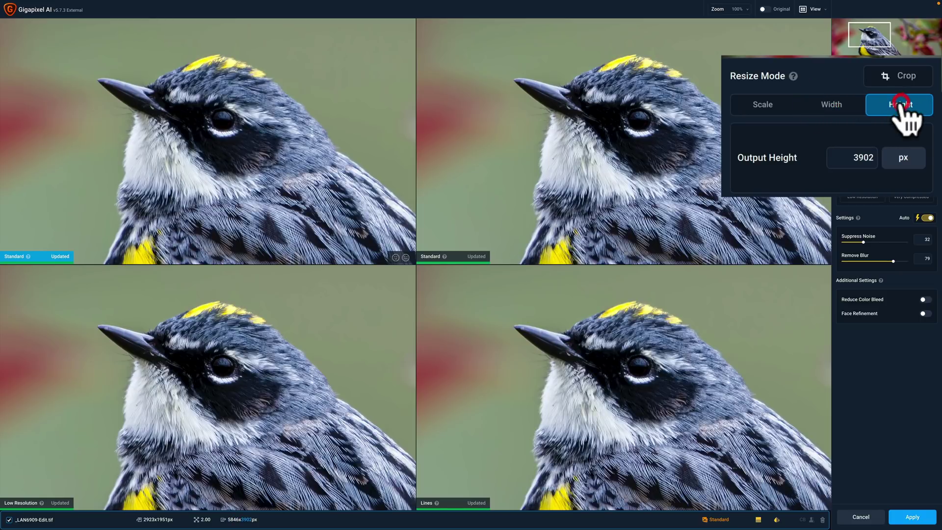
pyautogui.click(763, 104)
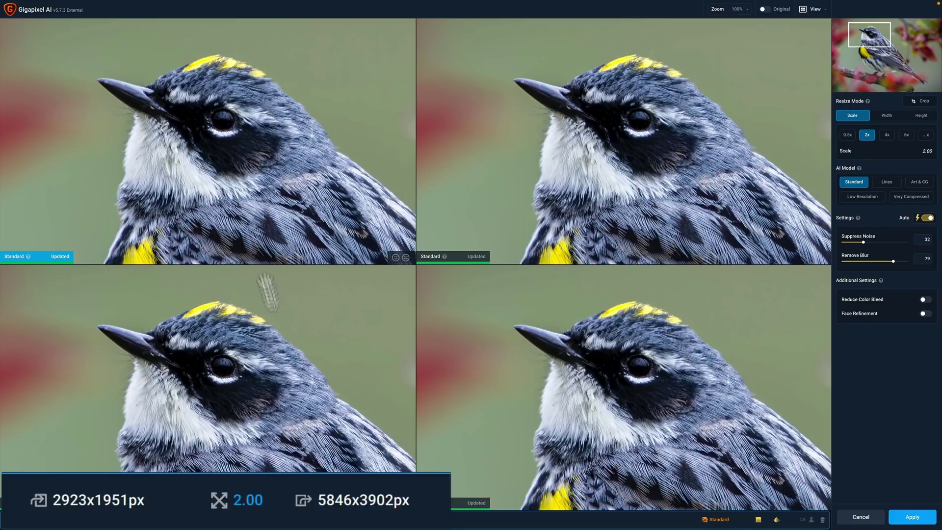
# Refresh the top-left Standard preview and apply the 2x upscale to return _LAN6909-Edit.tif
pyautogui.click(223, 149)
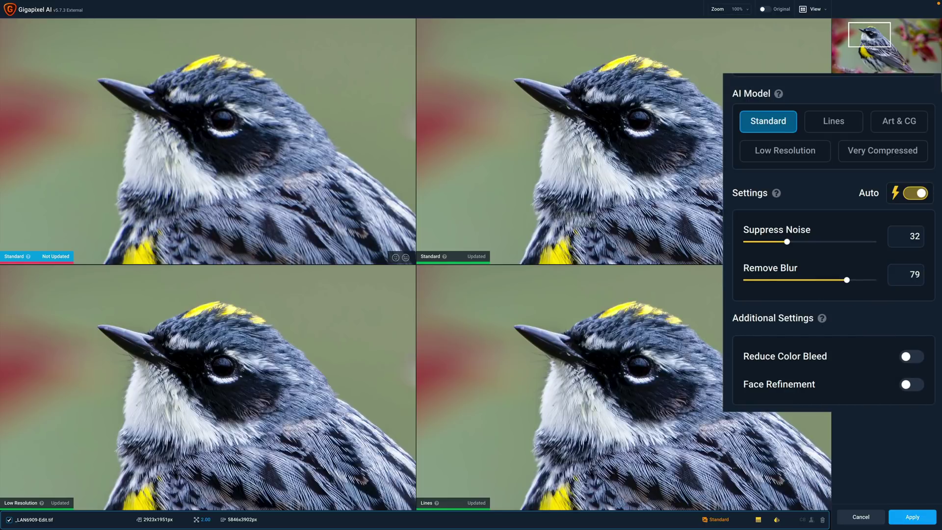
pyautogui.click(209, 153)
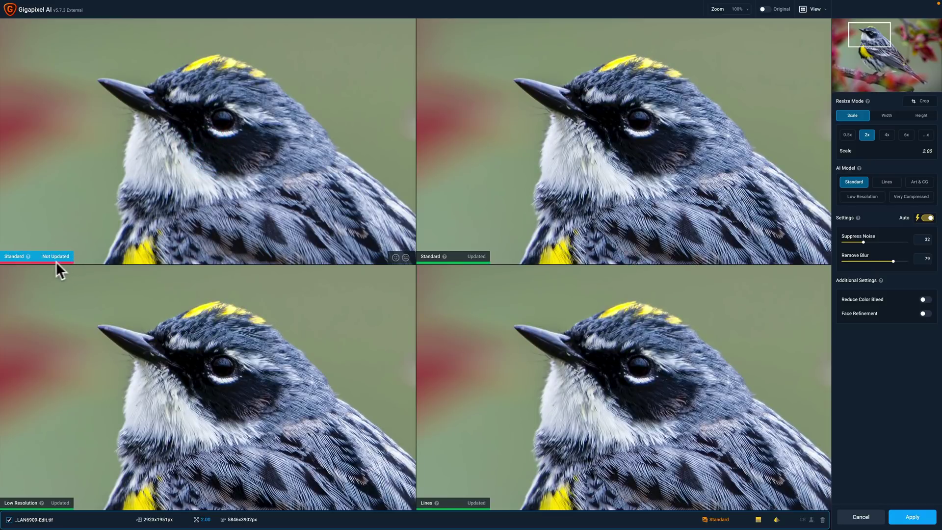
pyautogui.click(269, 185)
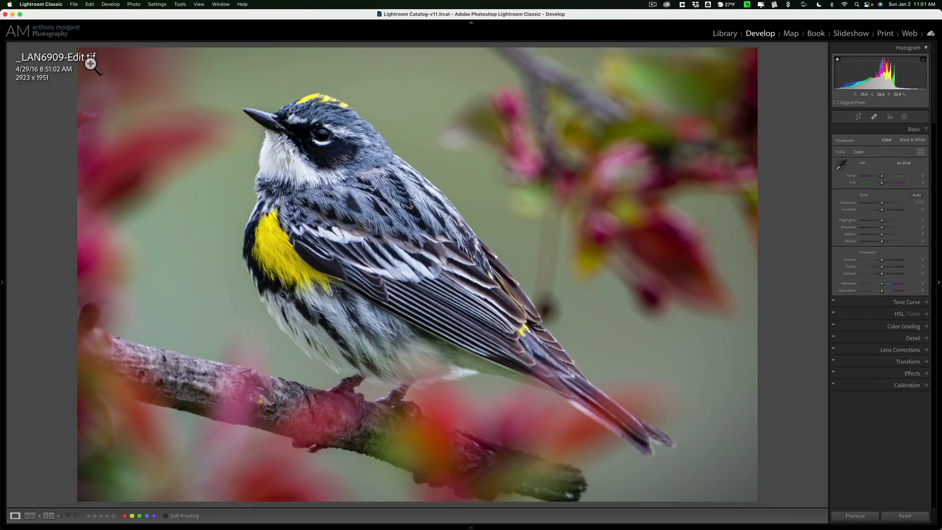
# Show the filmstrip, view _LAN6909.NEF, then return to the 5846 × 3902 _LAN6909-Edit.tif
pyautogui.click(470, 527)
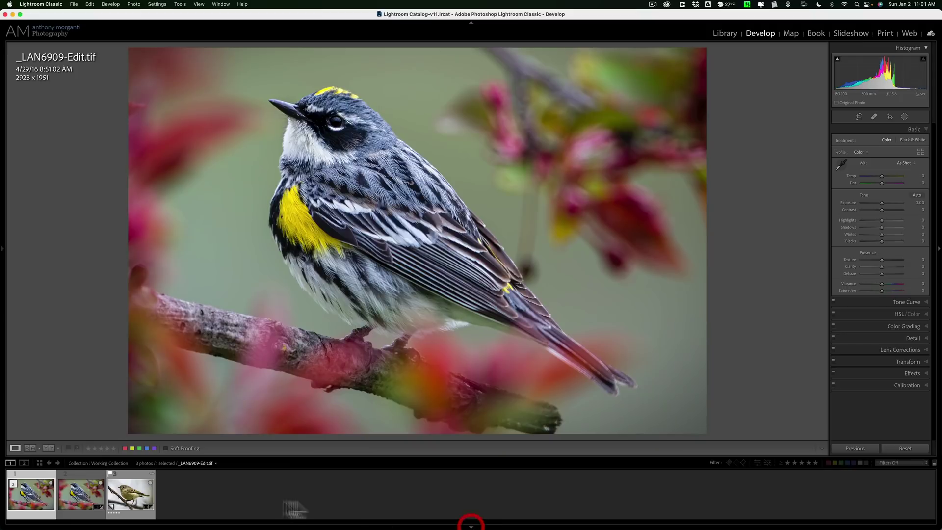
pyautogui.click(78, 499)
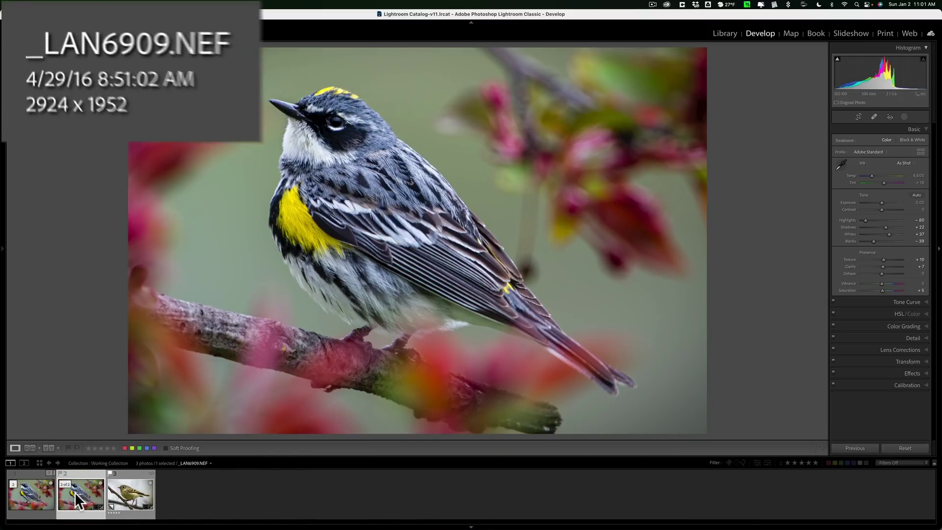
pyautogui.moveTo(34, 490)
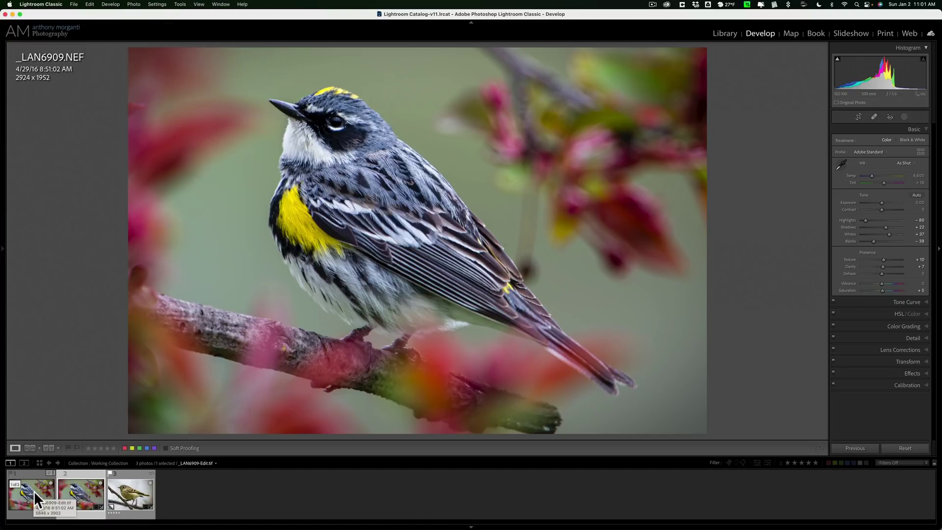
pyautogui.click(34, 491)
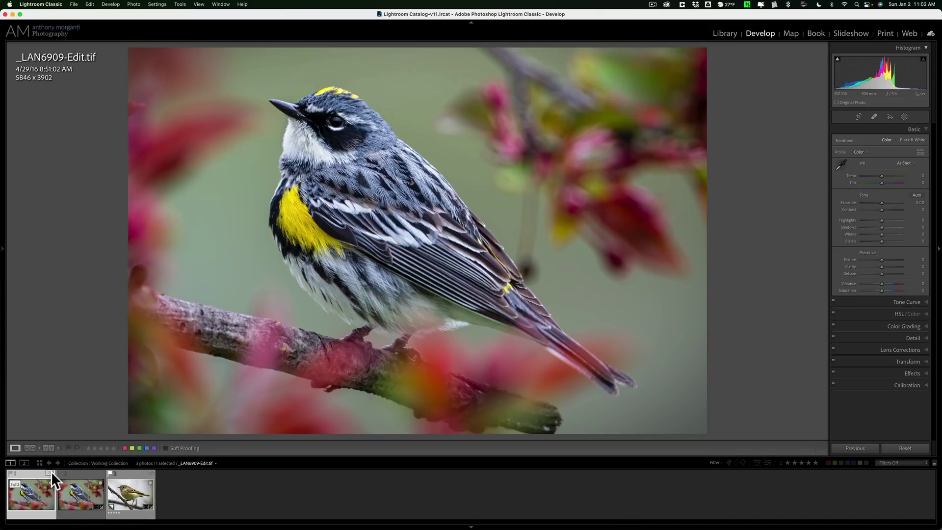
# Resolve the _LAN6909-Edit.tif metadata conflict by importing its settings from disk
pyautogui.moveTo(51, 471)
pyautogui.click(51, 471)
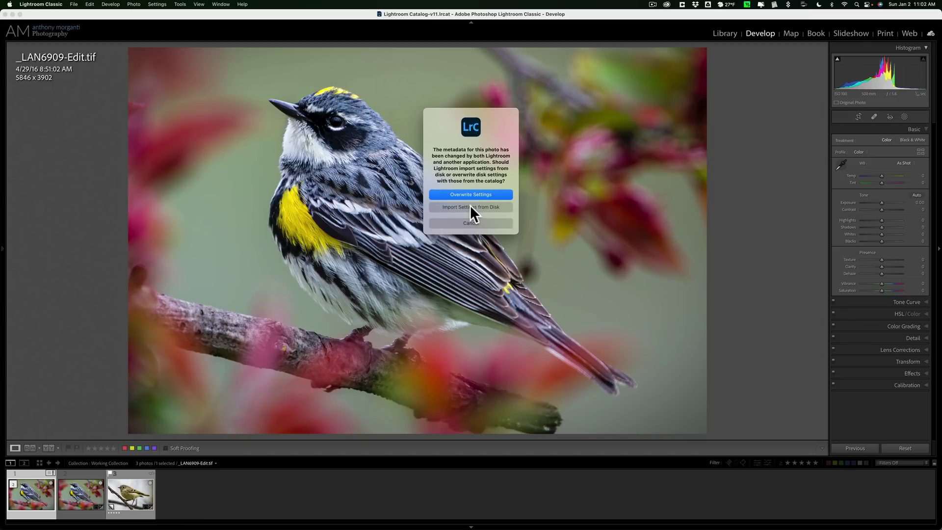
pyautogui.click(470, 206)
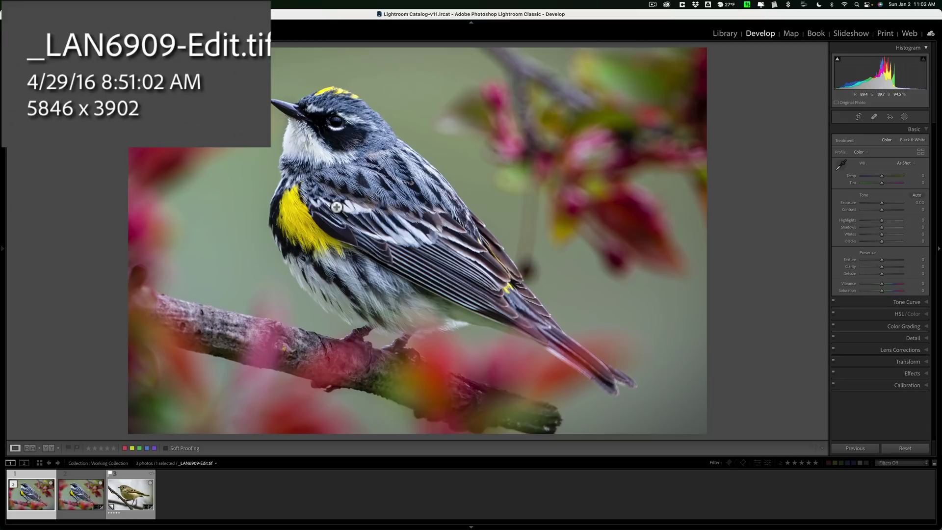
# Compare the 2924 x 1952 _LAN6909.NEF original with the 5846 x 3902 _LAN6909-Edit.tif, returning to the TIFF
pyautogui.click(80, 490)
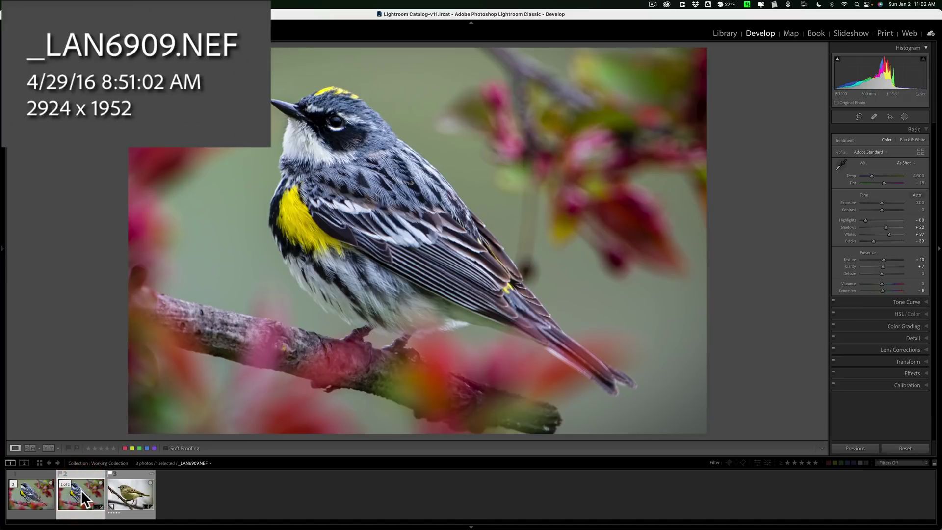
pyautogui.moveTo(81, 490)
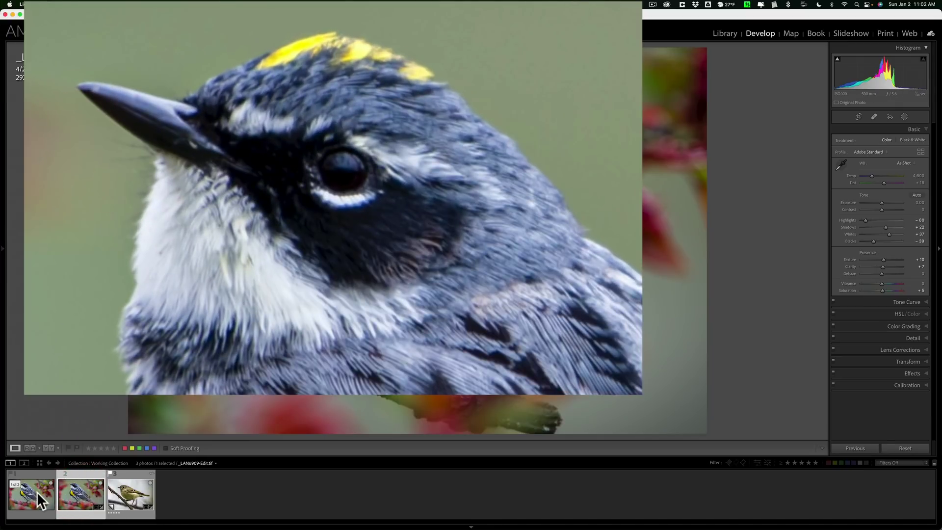
pyautogui.click(36, 491)
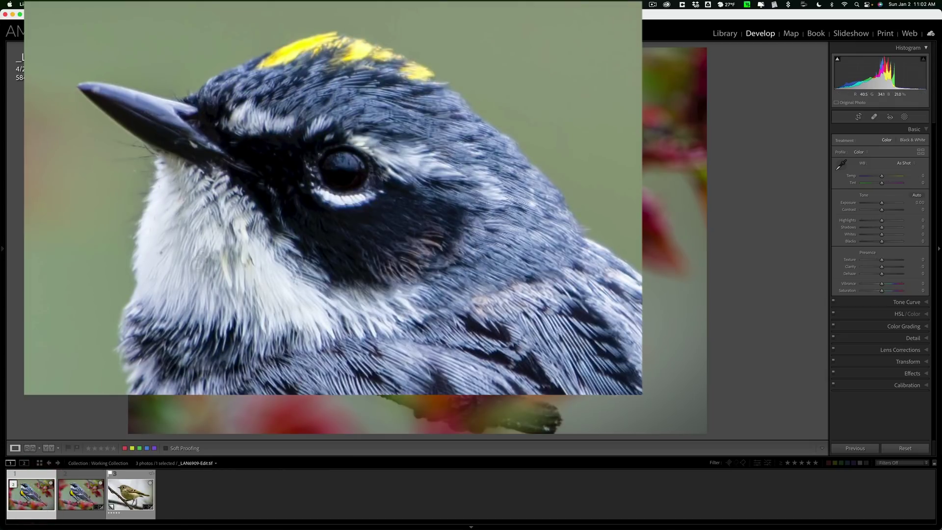